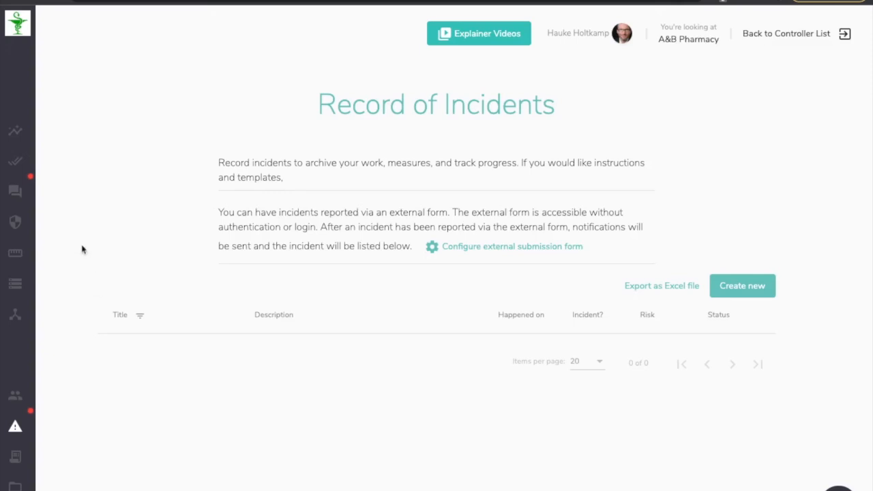
# Open the external submission form settings and activate the public incident form.
pyautogui.moveTo(17, 302)
pyautogui.click(478, 248)
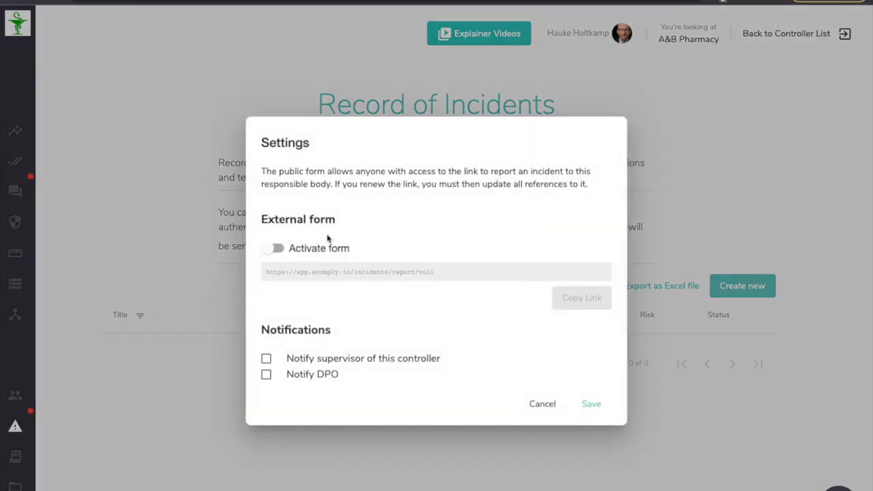
pyautogui.click(274, 251)
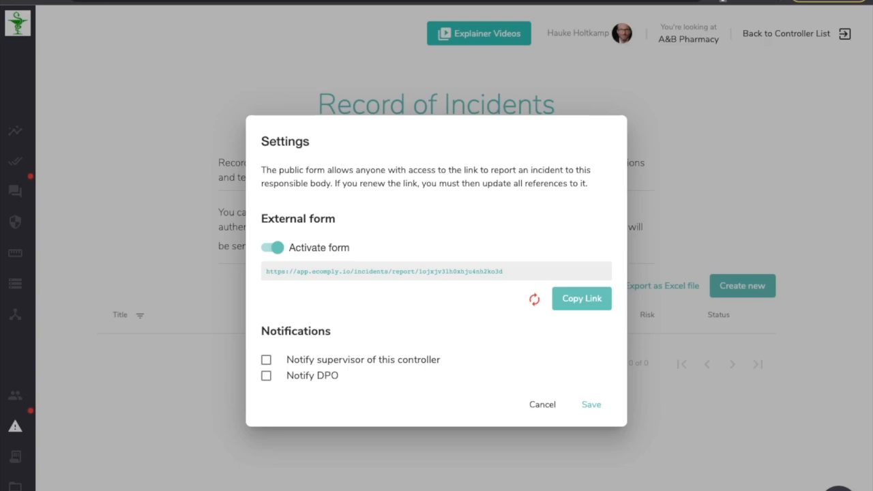
# Enable notifications for the supervisor of this controller and for the DPO.
pyautogui.click(266, 359)
pyautogui.click(266, 377)
pyautogui.scroll(-1, 572, 306)
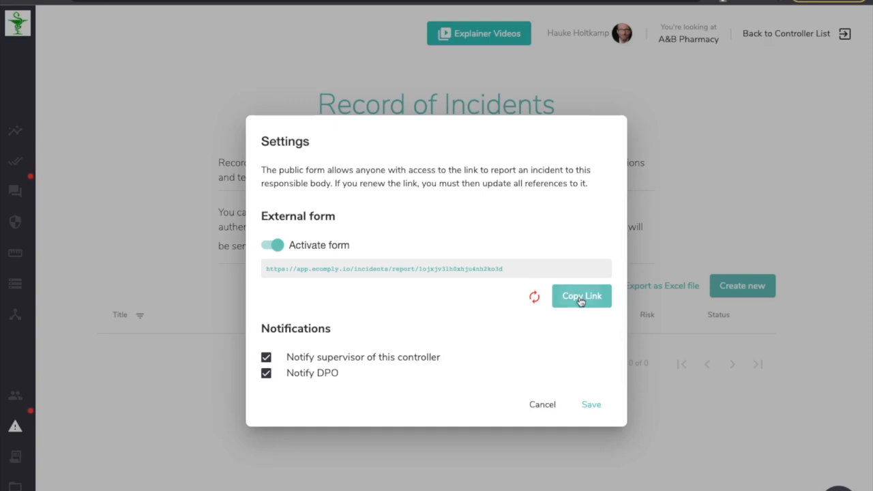
# Copy the external form link and open it in a new browser tab.
pyautogui.click(580, 299)
pyautogui.click(510, 286)
pyautogui.hotkey('ctrl', 't')
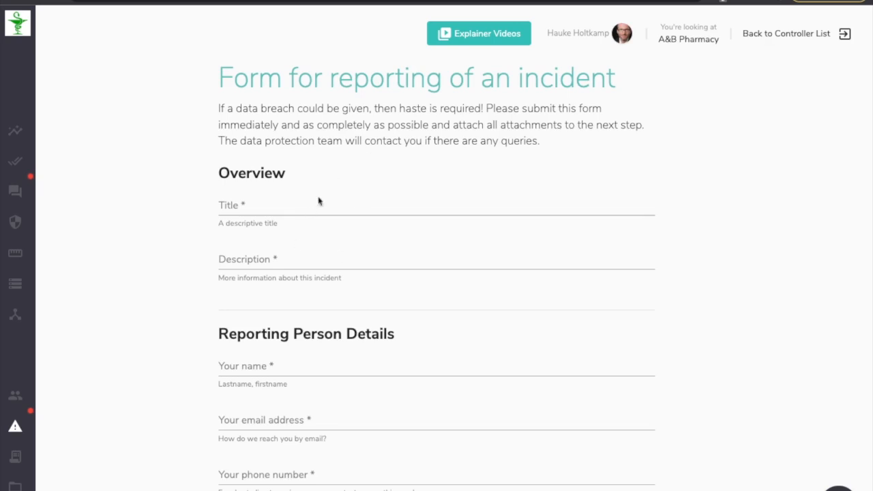
# Scroll through the incident reporting form to review all of its sections and fields.
pyautogui.scroll(-3, 304, 271)
pyautogui.scroll(-1, 393, 239)
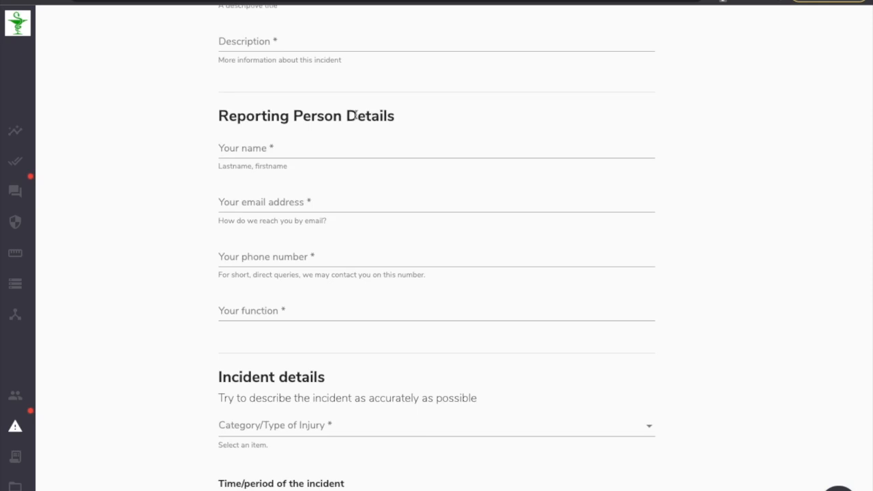
pyautogui.scroll(-3, 357, 127)
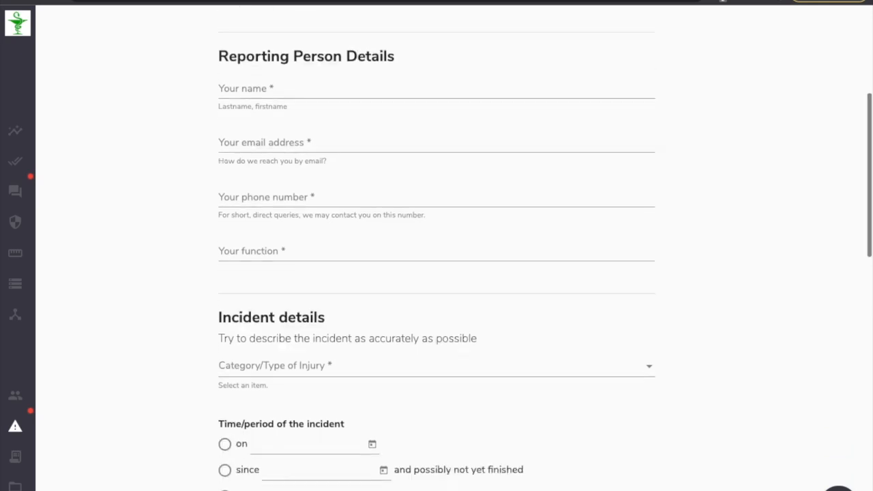
pyautogui.scroll(-3, 347, 141)
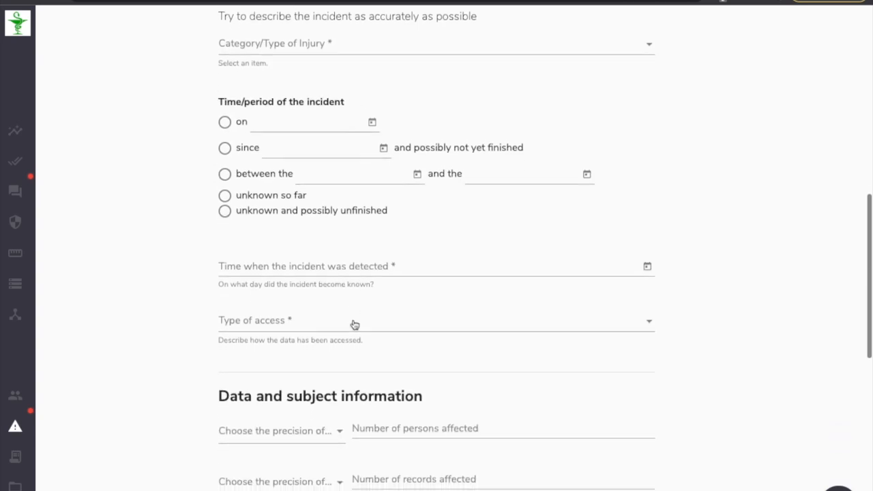
pyautogui.scroll(-3, 355, 325)
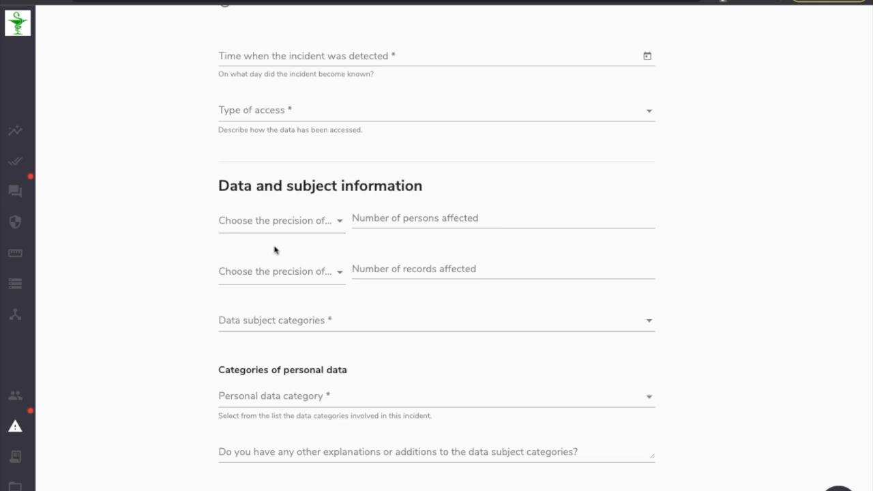
pyautogui.scroll(-3, 262, 246)
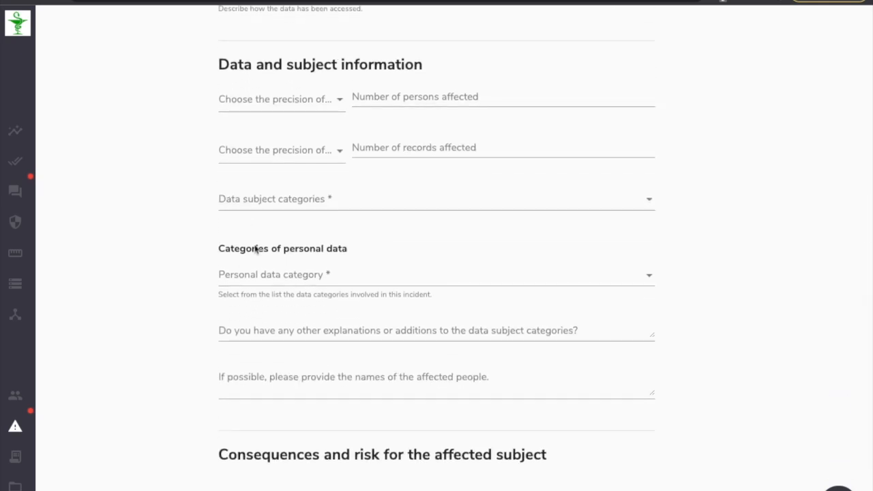
pyautogui.scroll(-3, 254, 247)
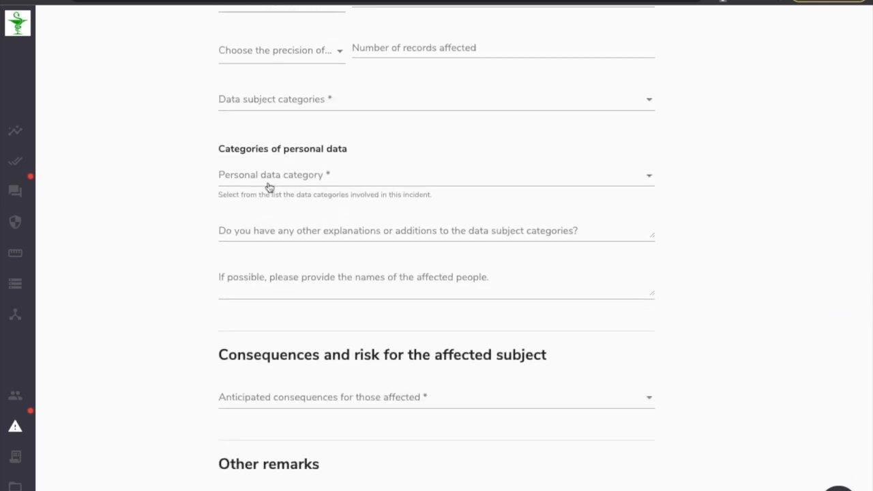
pyautogui.scroll(-3, 269, 187)
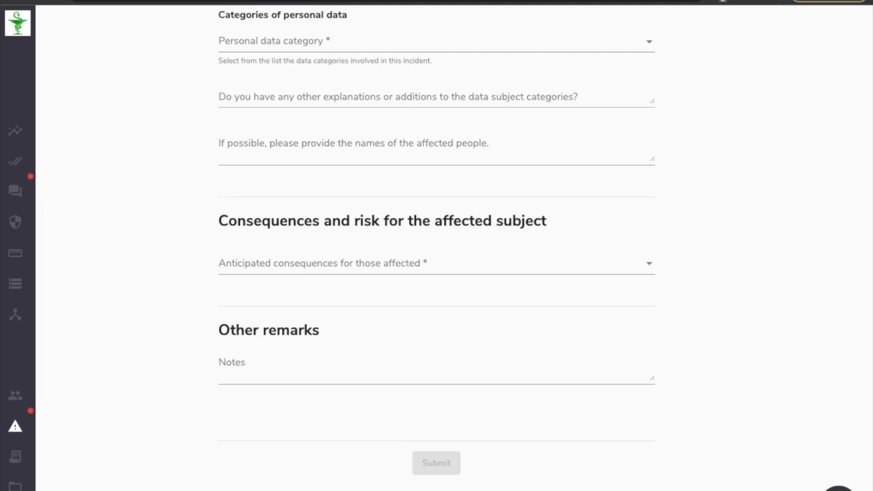
pyautogui.scroll(15, 244, 181)
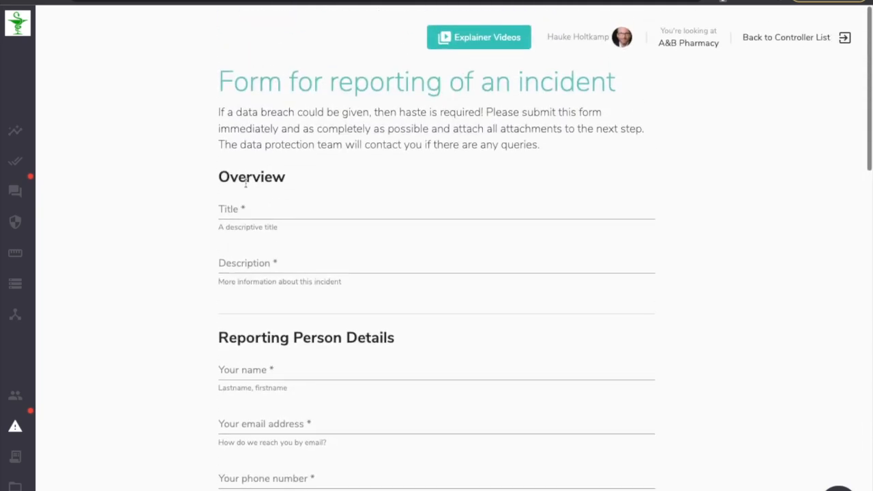
# Enter the incident title "Lost USB Stick on the train".
pyautogui.click(268, 202)
pyautogui.write('Lost USB Stick on the train')
pyautogui.press('Tab')
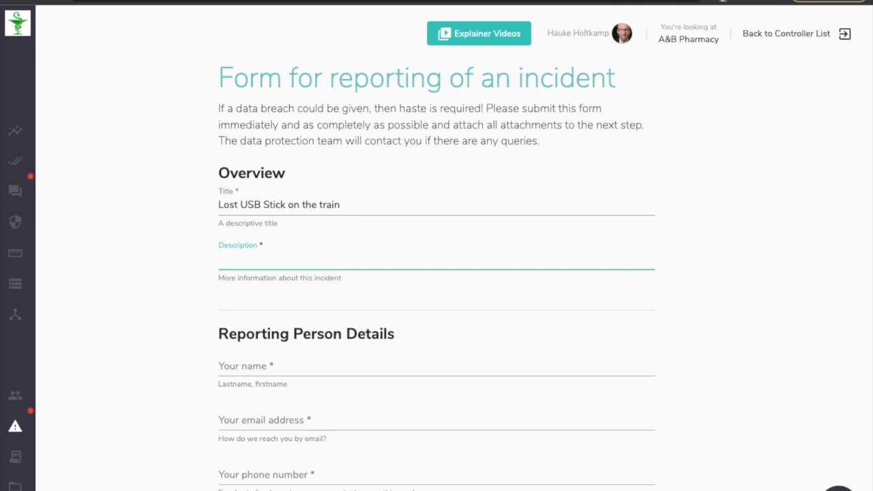
# Enter the description "Lost a USB stick with applicant CVs on the train".
pyautogui.write('Lost a USB stick with ')
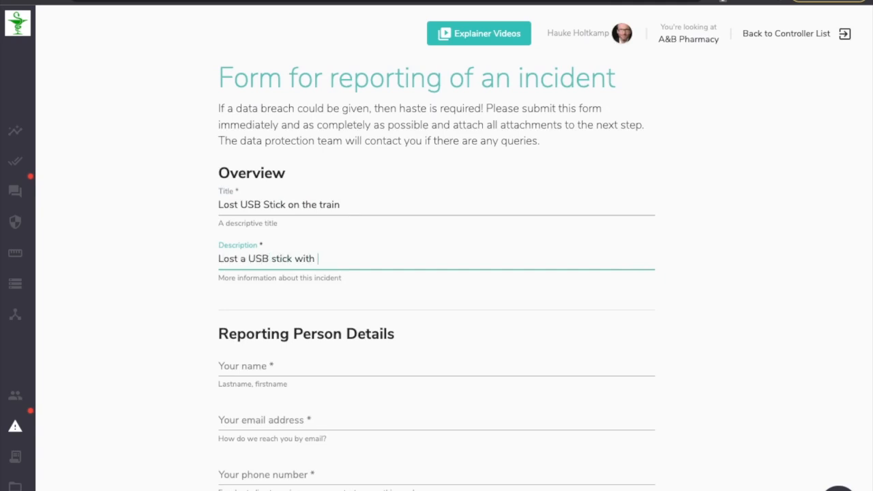
pyautogui.write('applicant CVs on the train')
pyautogui.scroll(-3, 280, 144)
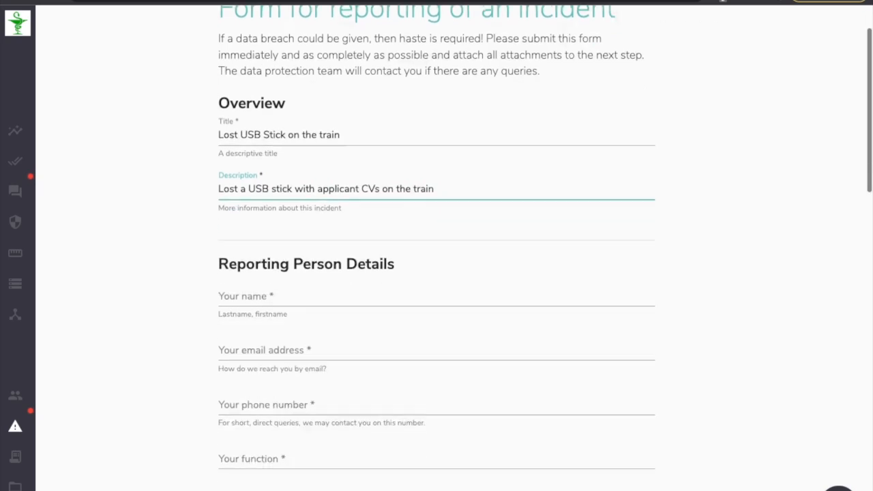
# Fill in the reporting person's name, e-mail address, phone number and function.
pyautogui.click(280, 144)
pyautogui.write('John')
pyautogui.press('Tab')
pyautogui.write('john@doe.com')
pyautogui.press('Tab')
pyautogui.write('12345')
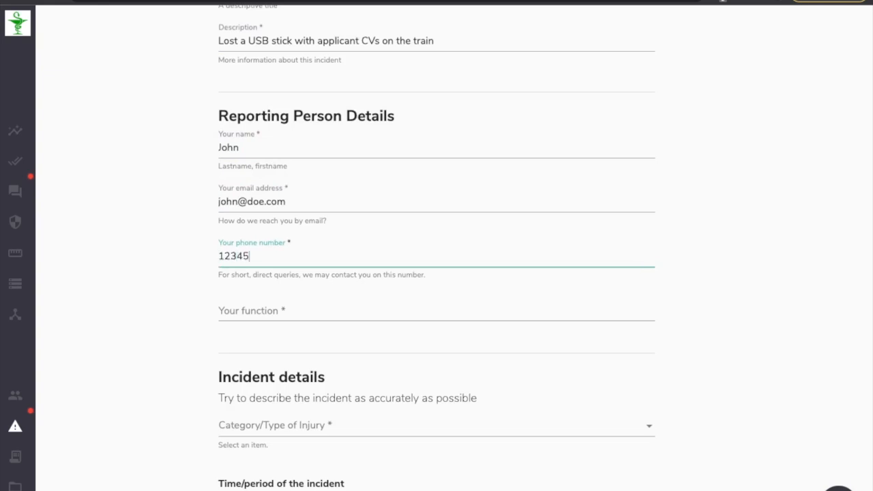
pyautogui.press('Tab')
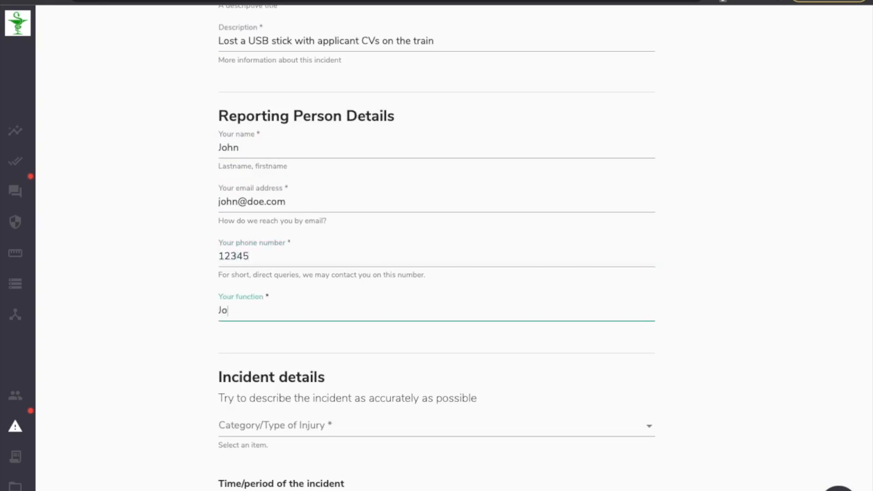
pyautogui.scroll(-4, 279, 189)
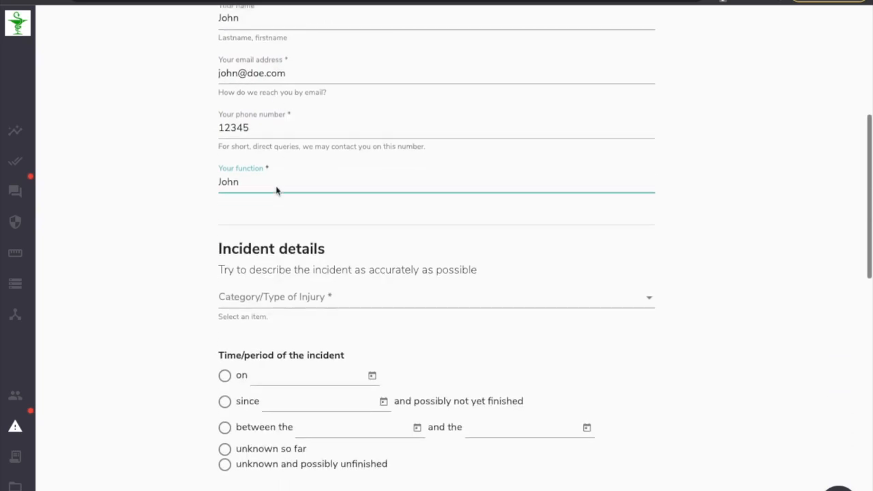
# Set the incident category to Loss and the incident time to on 12/8/2022.
pyautogui.click(291, 167)
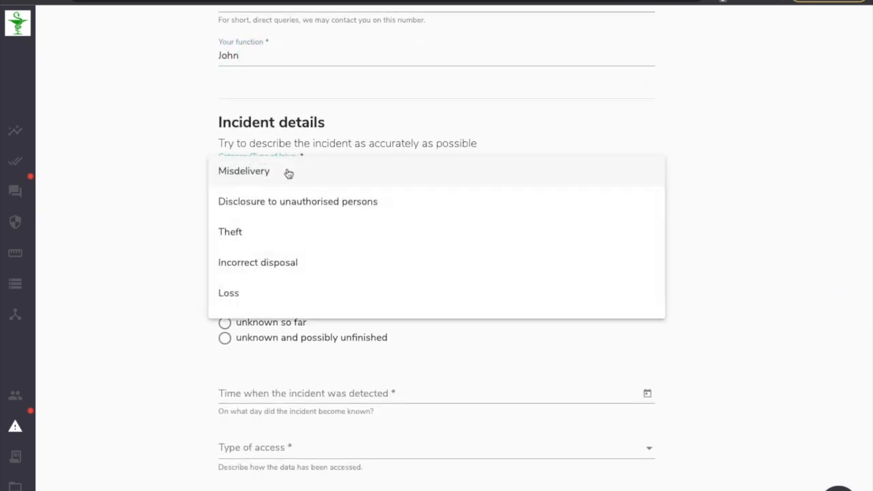
pyautogui.click(250, 294)
pyautogui.scroll(-1, 175, 253)
pyautogui.click(243, 178)
pyautogui.click(372, 178)
pyautogui.click(372, 305)
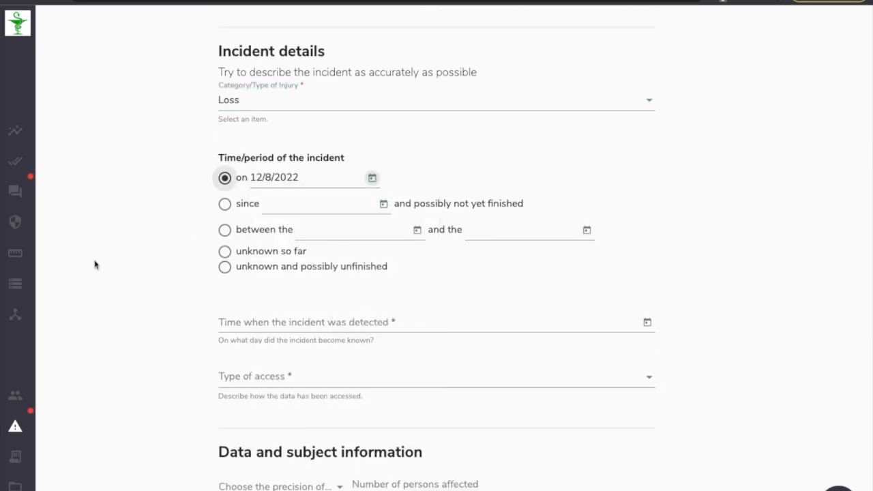
# Set the date when the incident was detected to 12/8/2022.
pyautogui.scroll(-4, 106, 264)
pyautogui.scroll(1, 107, 264)
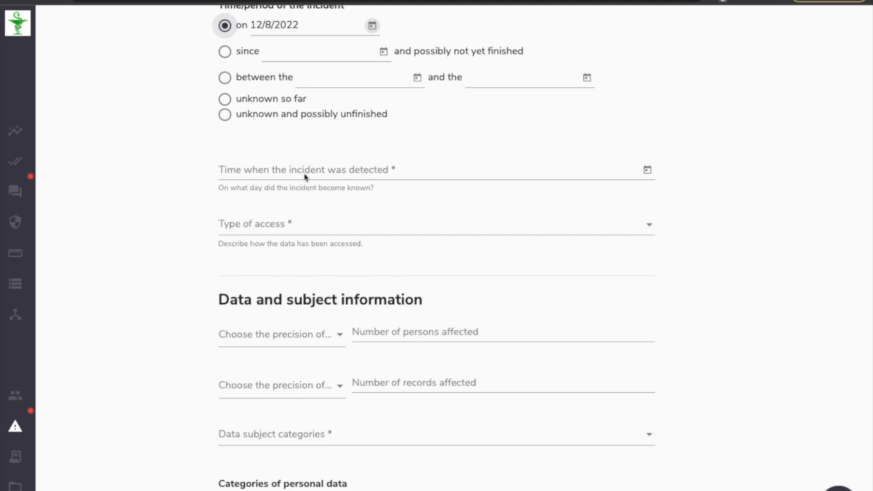
pyautogui.click(646, 170)
pyautogui.click(333, 291)
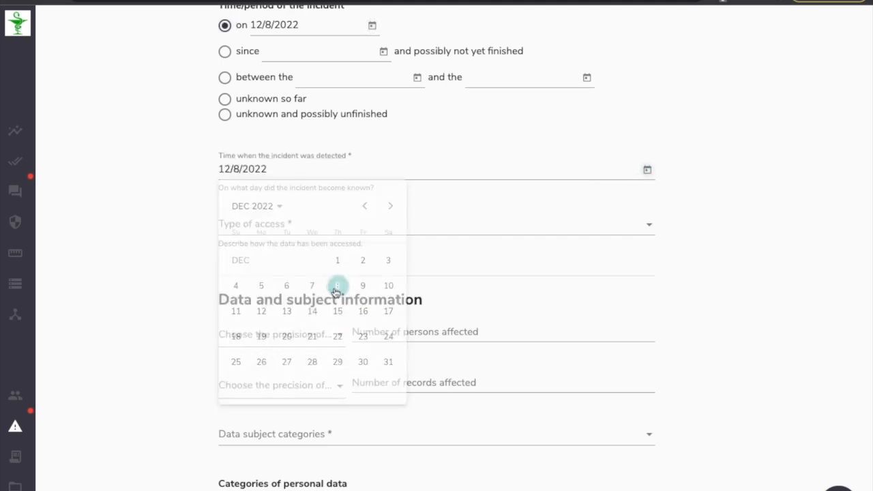
# Set the type of access to Read.
pyautogui.click(262, 227)
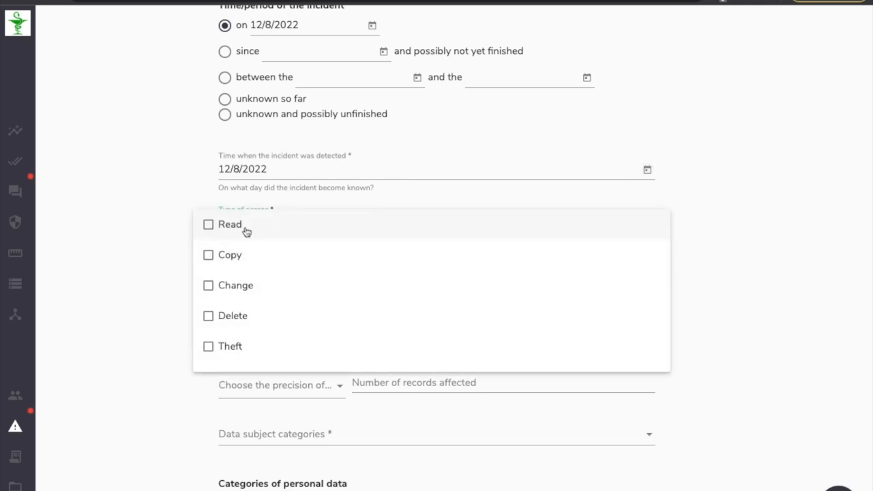
pyautogui.click(229, 230)
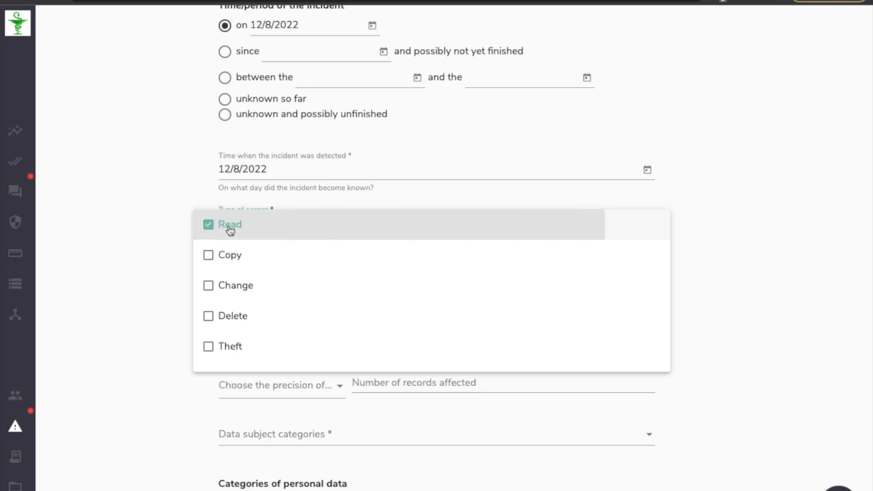
pyautogui.click(147, 266)
# Set the persons-affected precision to estimated and the number of persons affected to 12.
pyautogui.scroll(-3, 171, 271)
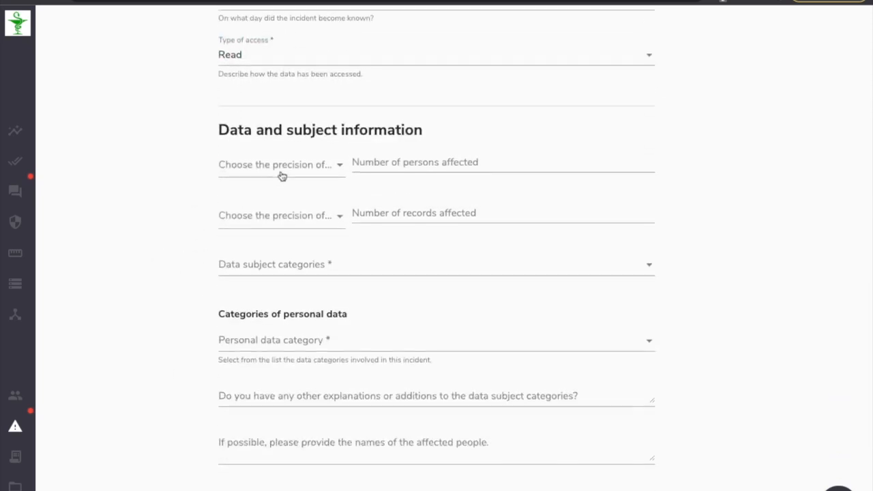
pyautogui.click(283, 170)
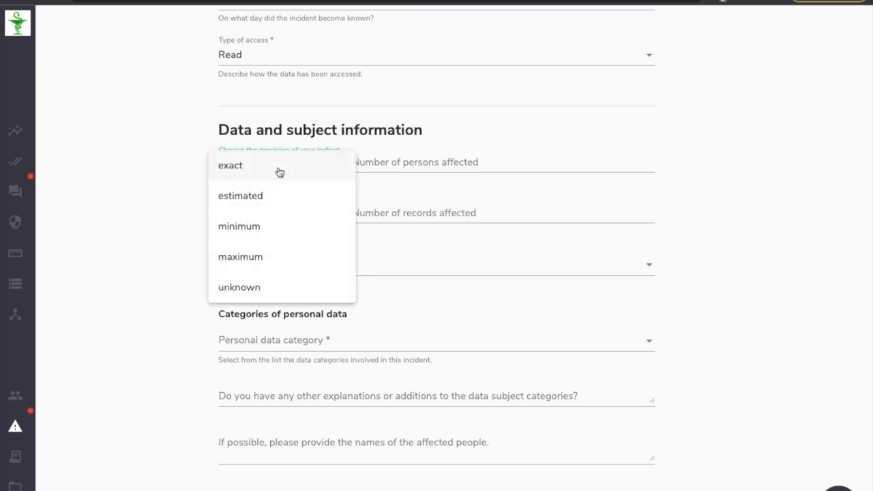
pyautogui.click(253, 202)
pyautogui.click(385, 159)
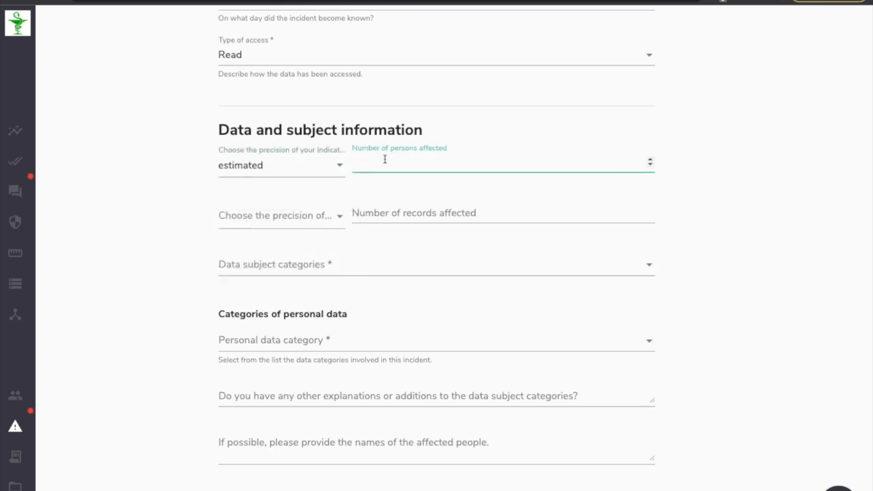
# Set the records-affected precision to unknown and the number of records affected to 10.
pyautogui.click(298, 219)
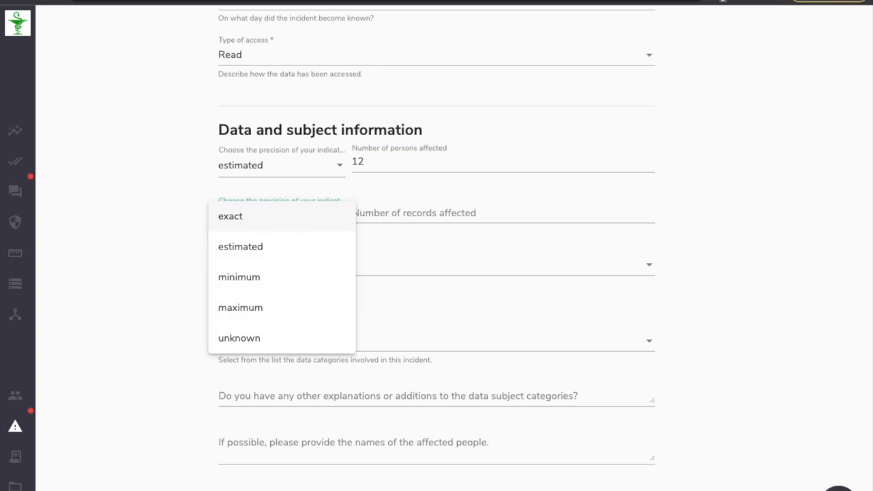
pyautogui.click(243, 337)
pyautogui.click(379, 213)
pyautogui.write('10')
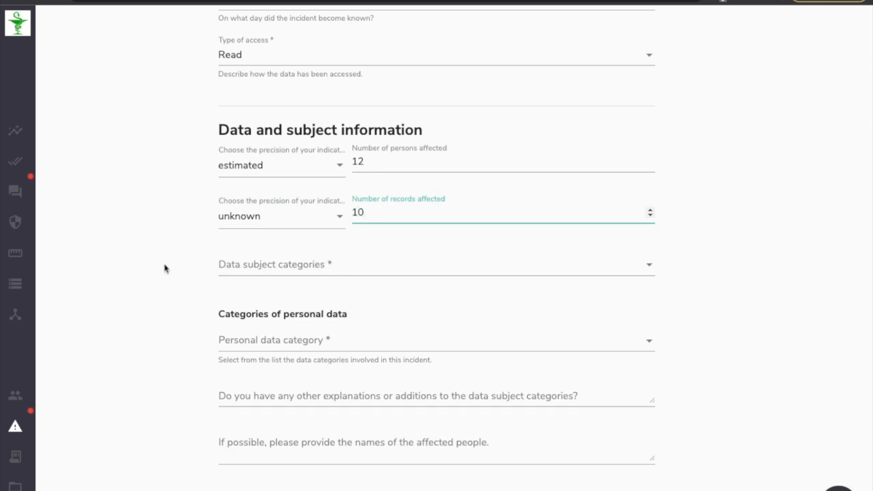
# Select Applicants as the data subject category.
pyautogui.scroll(-1, 164, 268)
pyautogui.click(286, 208)
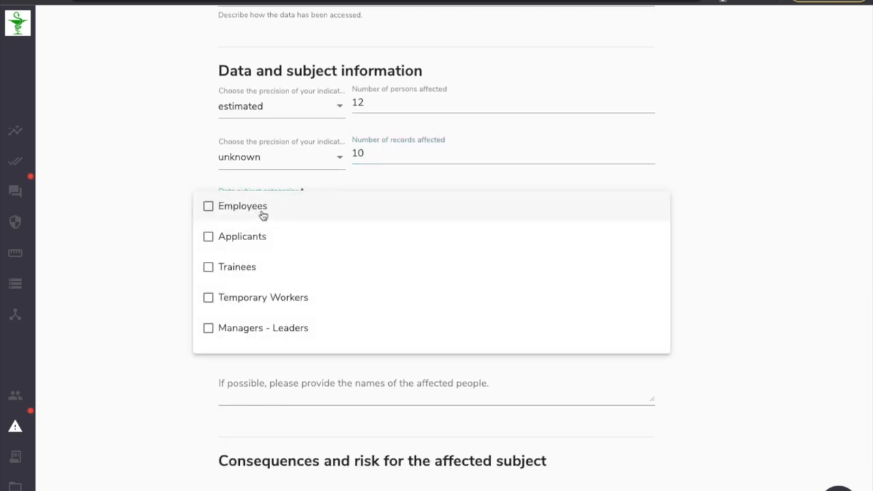
pyautogui.click(251, 237)
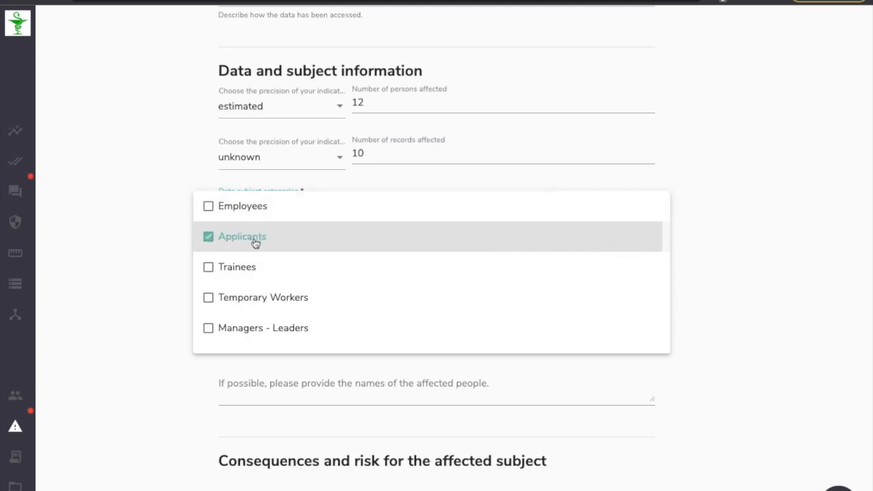
pyautogui.click(165, 294)
# Select Name(s), Address(es), Email address, Phone Number and Fax number(s) as personal data categories.
pyautogui.click(259, 280)
pyautogui.click(275, 283)
pyautogui.click(241, 311)
pyautogui.click(241, 345)
pyautogui.click(239, 375)
pyautogui.click(245, 402)
pyautogui.scroll(-2, 268, 372)
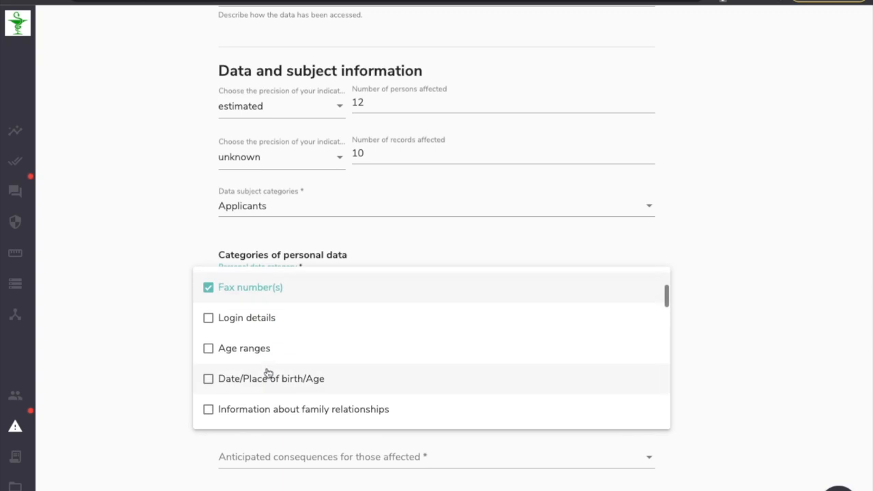
pyautogui.click(170, 308)
# Select Loss of control over their personal data, Identity theft and Unauthorised cancellation of pseudonymisation as anticipated consequences.
pyautogui.scroll(-5, 171, 308)
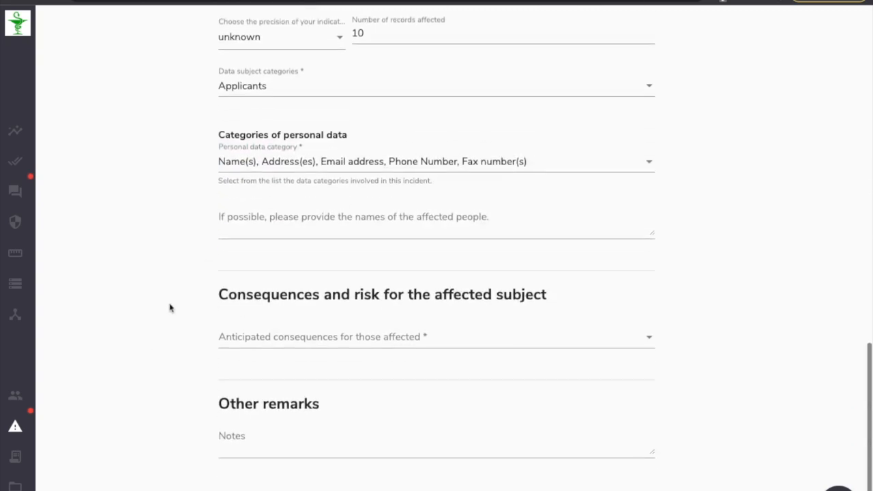
pyautogui.click(277, 267)
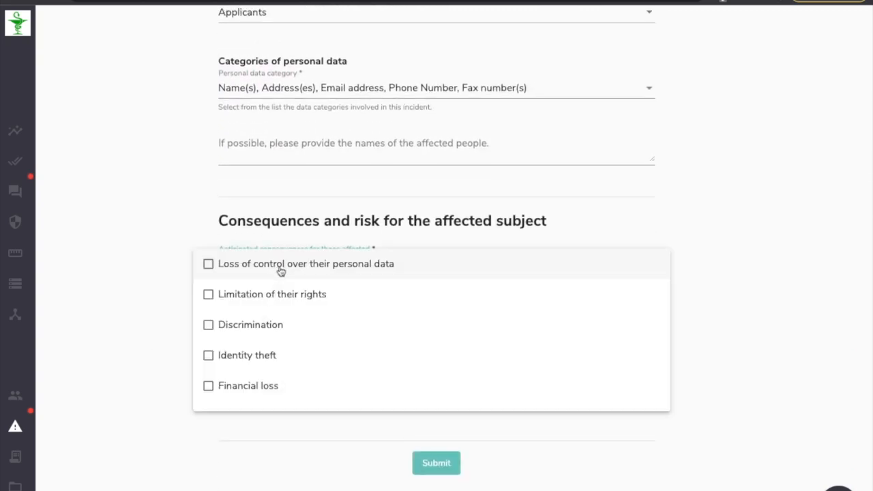
pyautogui.click(280, 269)
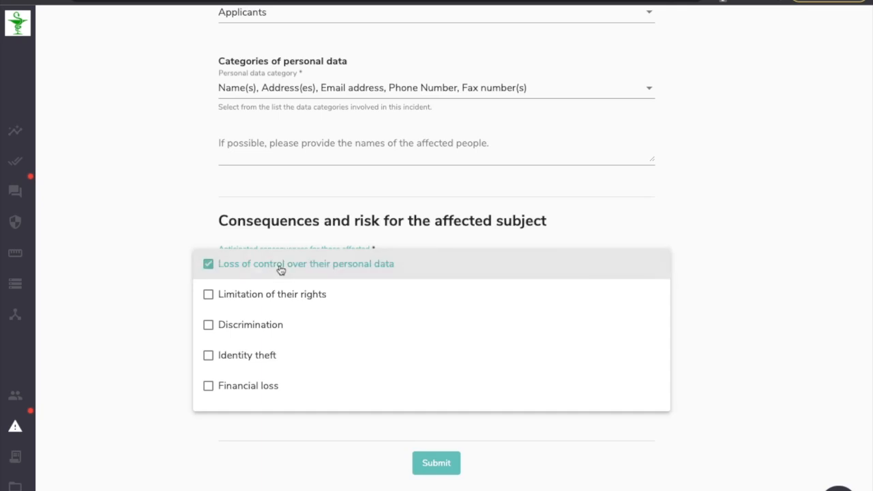
pyautogui.scroll(-1, 244, 352)
pyautogui.click(249, 331)
pyautogui.scroll(-1, 259, 329)
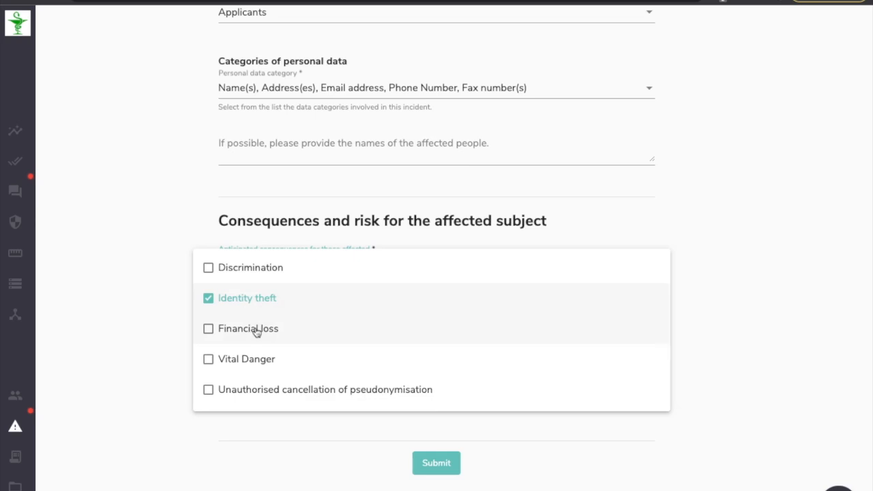
pyautogui.scroll(-3, 259, 330)
pyautogui.scroll(-1, 260, 332)
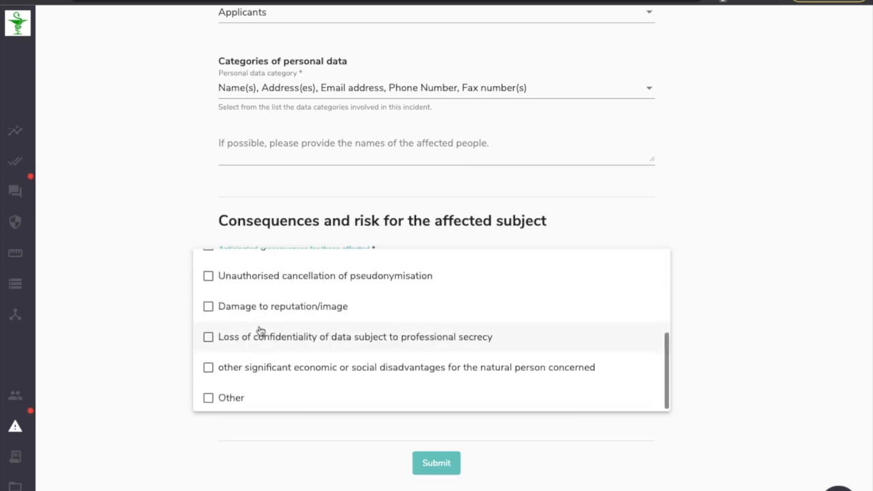
pyautogui.click(278, 282)
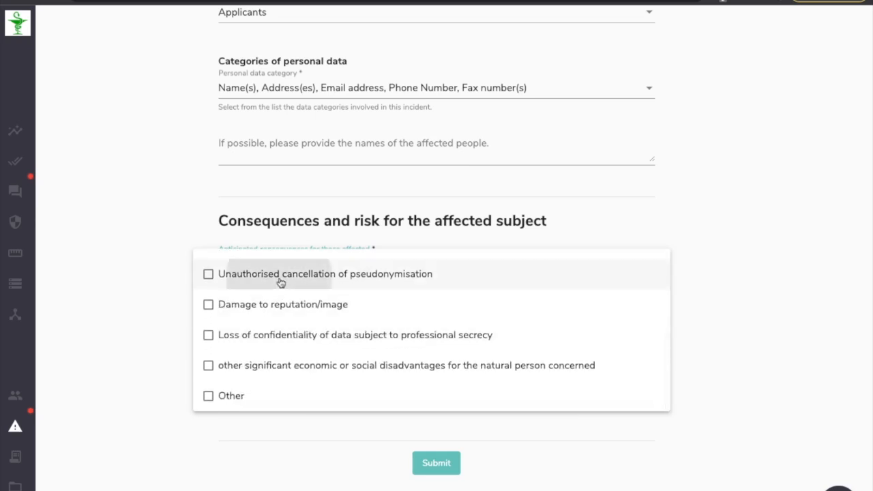
pyautogui.click(149, 347)
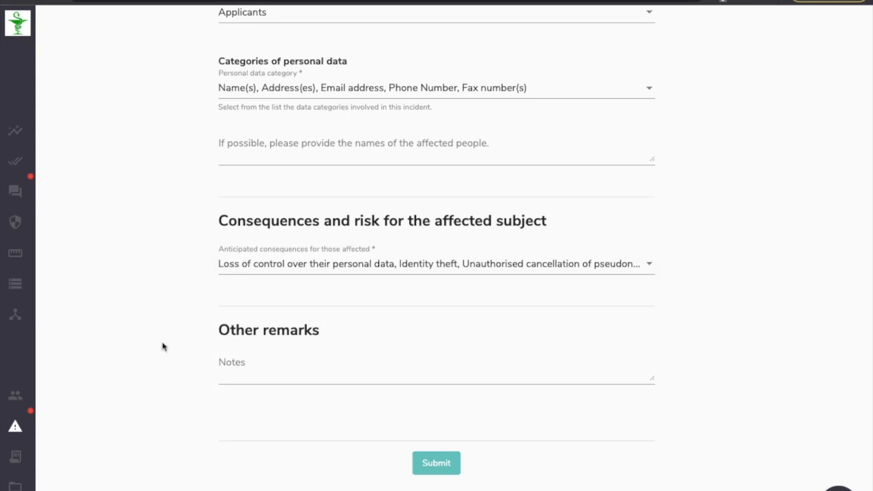
# Submit the incident report form.
pyautogui.click(434, 464)
pyautogui.moveTo(219, 46); pyautogui.dragTo(621, 53)
pyautogui.scroll(1, 442, 198)
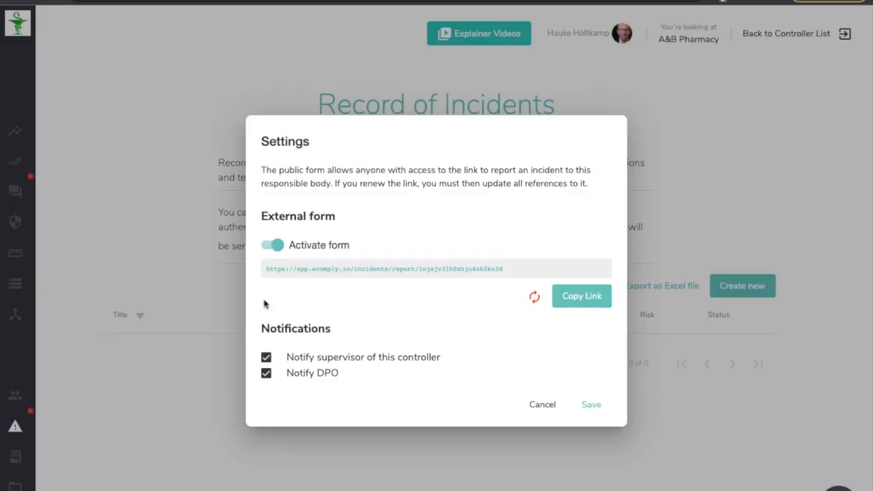
# Close the form settings and open the Lost USB Stick on the train incident from the record of incidents.
pyautogui.click(165, 271)
pyautogui.click(56, 1)
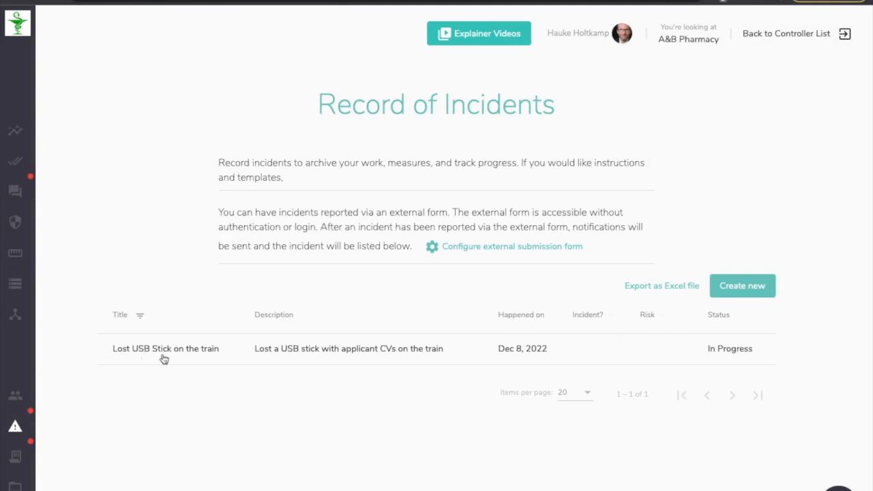
pyautogui.click(341, 353)
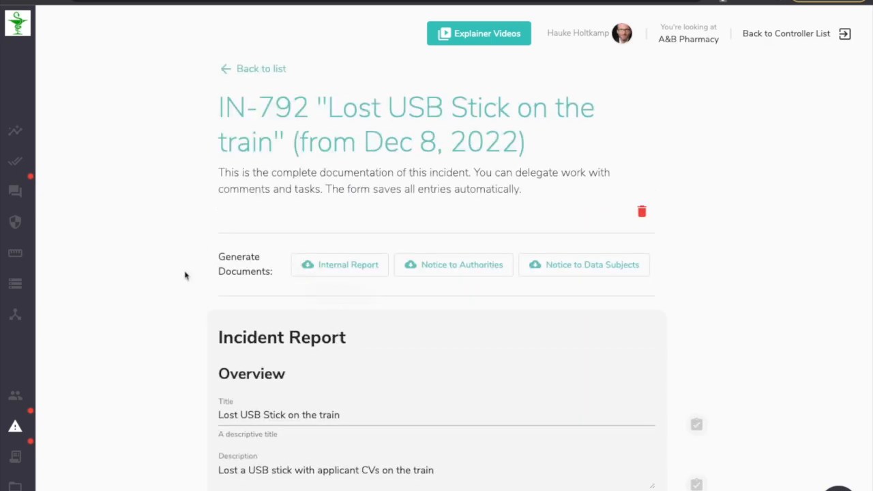
# Review the submitted incident's documentation from its header down to the consequences section.
pyautogui.moveTo(330, 105); pyautogui.dragTo(518, 145)
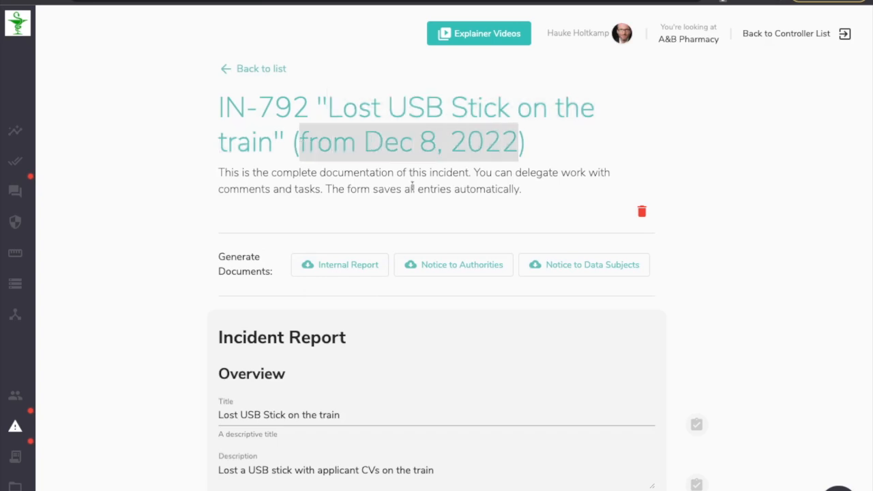
pyautogui.scroll(-10, 138, 224)
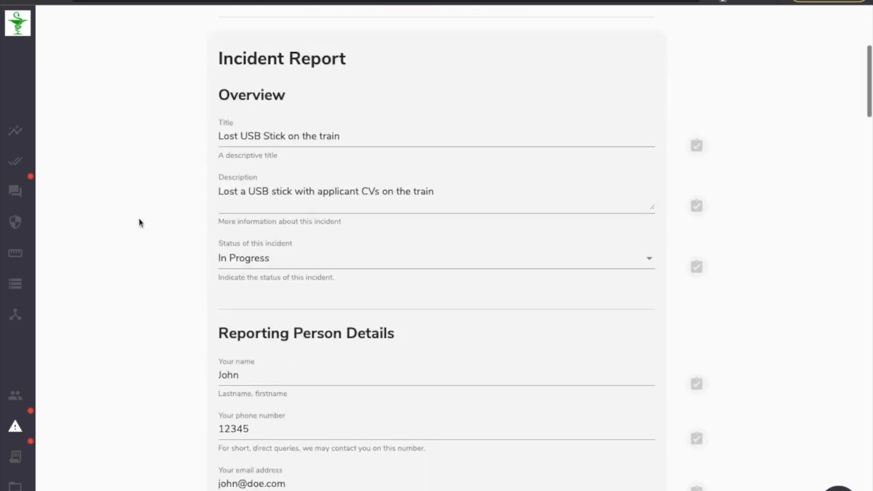
pyautogui.scroll(-5, 141, 221)
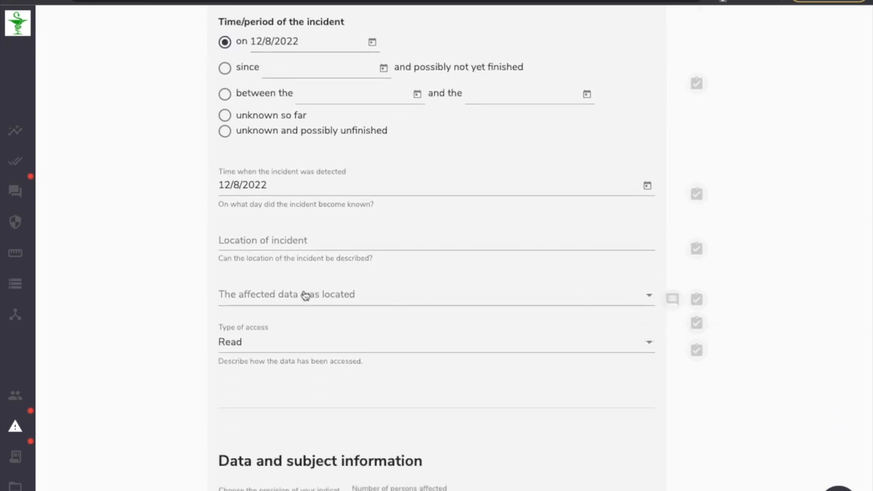
pyautogui.scroll(-6, 156, 308)
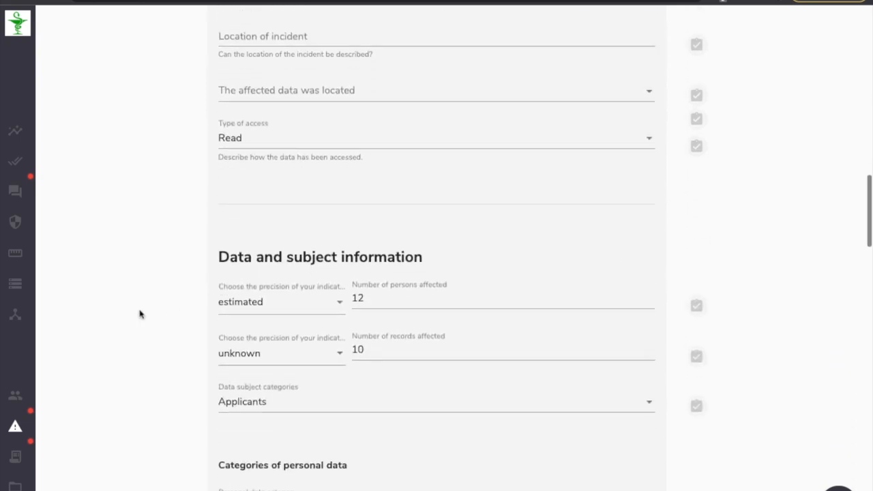
pyautogui.scroll(-8, 135, 314)
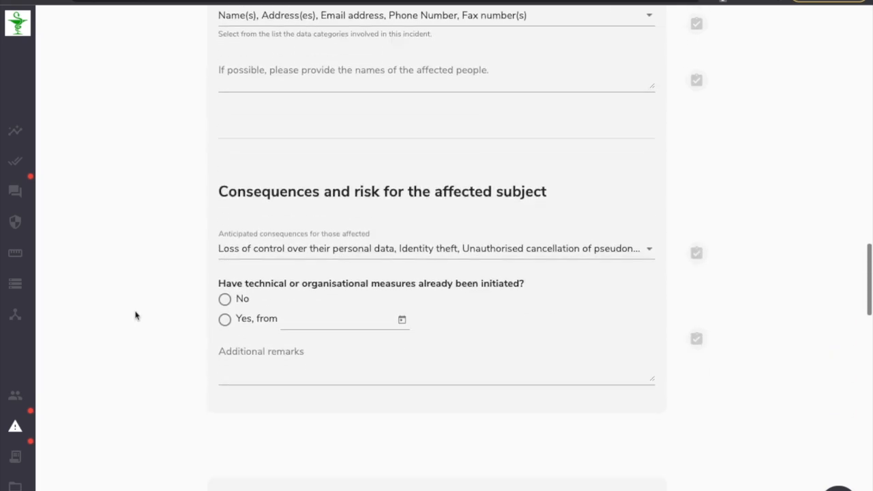
pyautogui.scroll(-3, 136, 315)
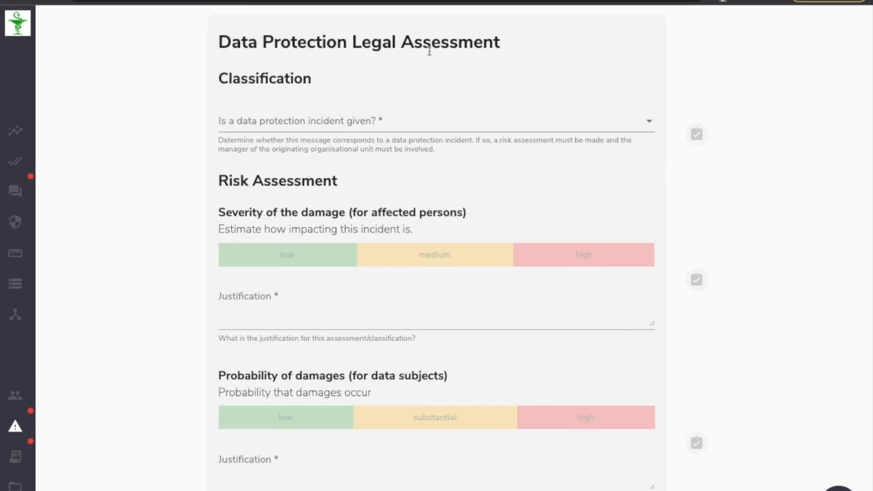
# Classify the incident as a data protection incident (Yes) and rate the severity of the damage as high.
pyautogui.click(298, 129)
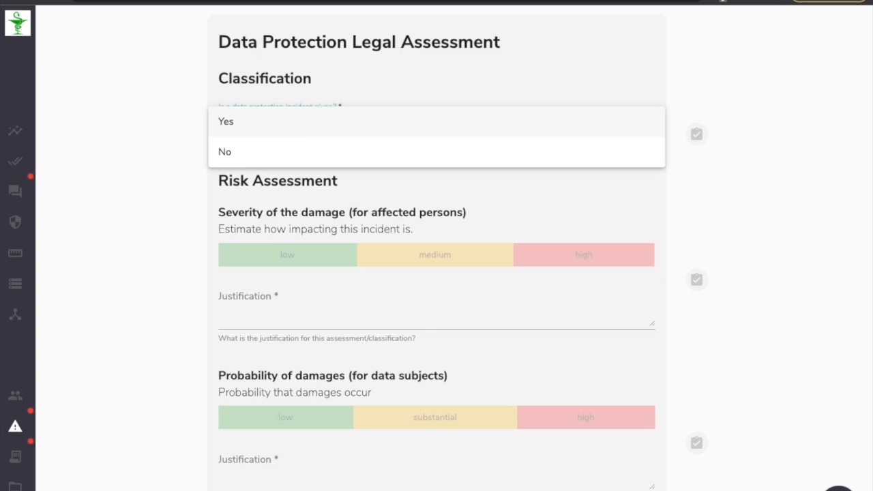
pyautogui.click(250, 130)
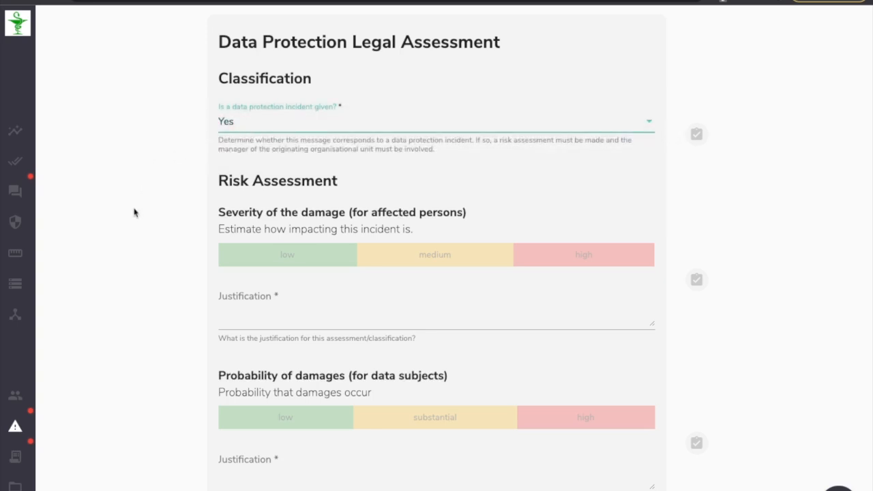
pyautogui.scroll(-3, 138, 214)
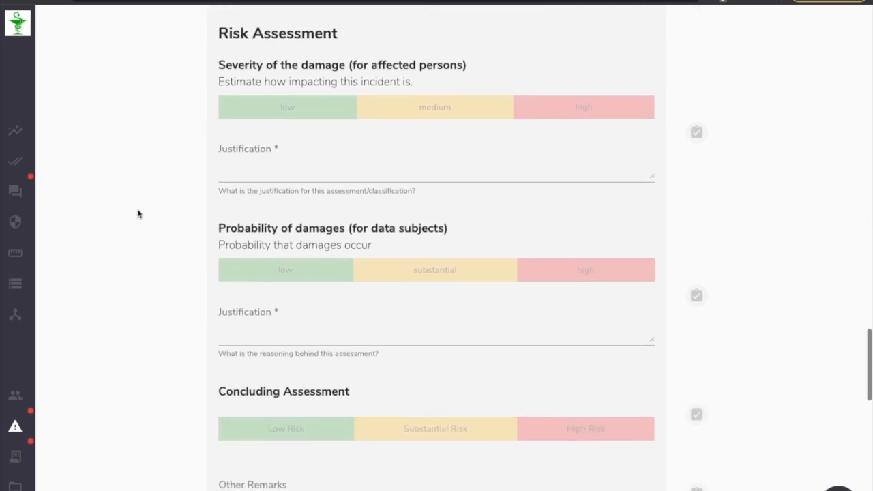
pyautogui.moveTo(218, 57); pyautogui.dragTo(371, 57)
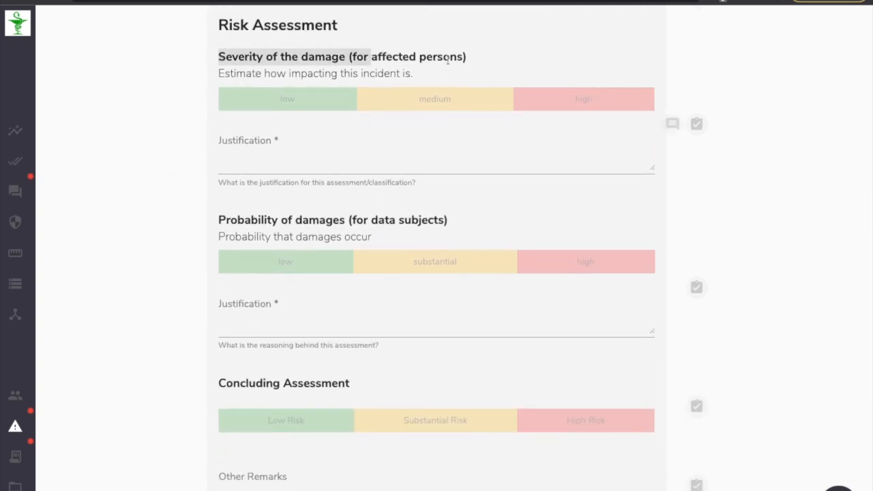
pyautogui.click(566, 102)
pyautogui.click(562, 102)
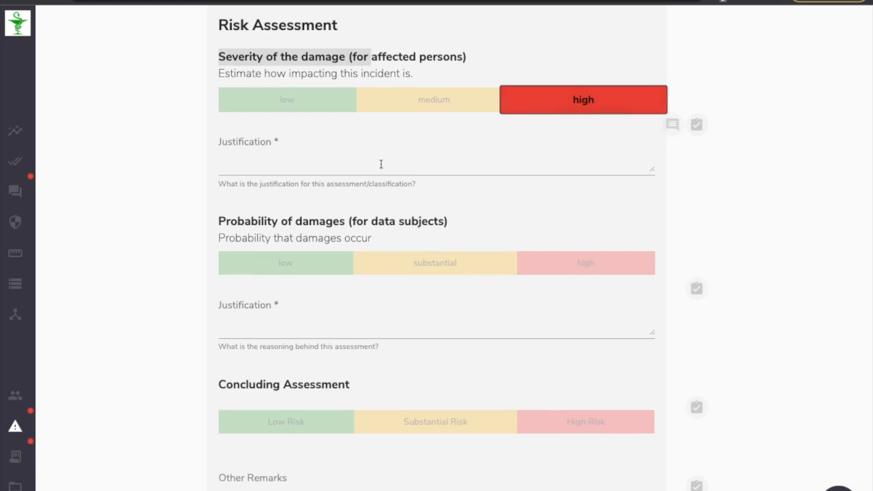
# Set the probability of damages for data subjects to substantial.
pyautogui.moveTo(225, 221); pyautogui.dragTo(244, 225)
pyautogui.click(451, 227)
pyautogui.scroll(-1, 259, 225)
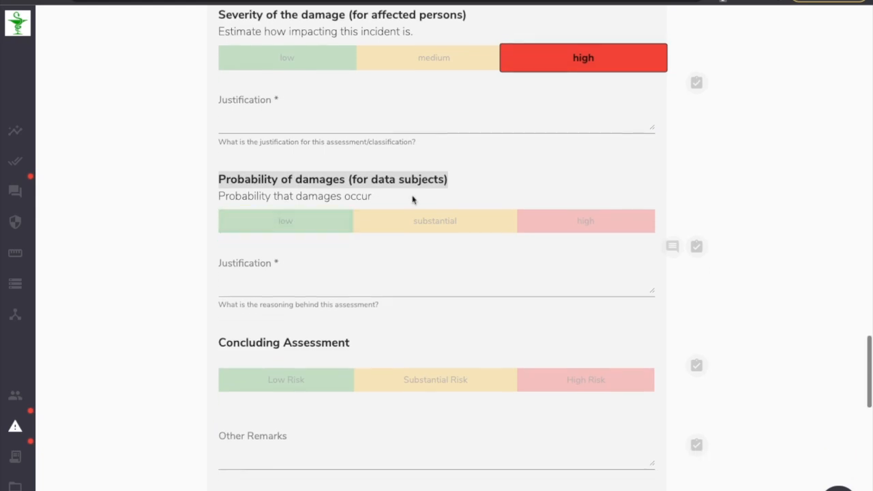
pyautogui.click(449, 198)
pyautogui.moveTo(458, 184); pyautogui.dragTo(396, 182)
pyautogui.click(428, 181)
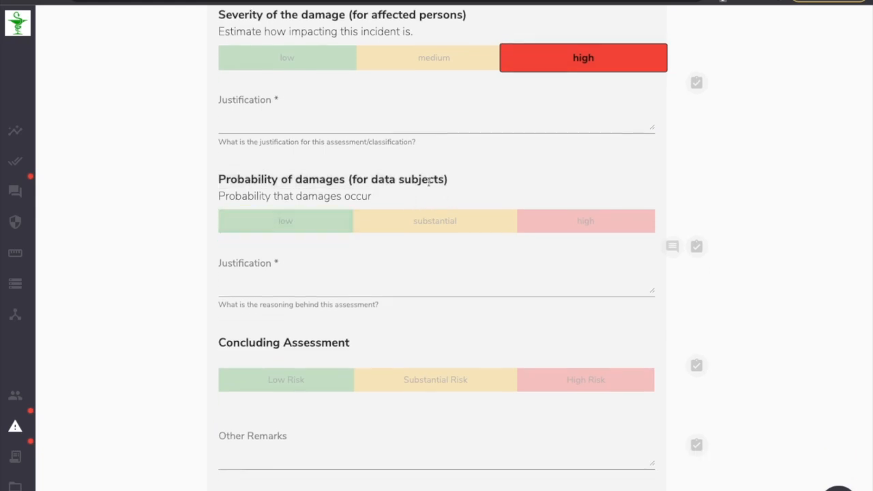
pyautogui.click(425, 222)
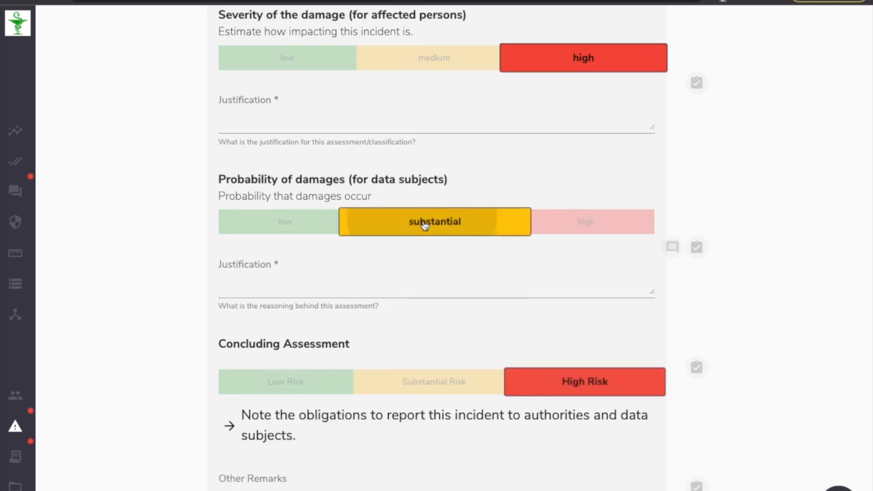
# Set the concluding assessment to Low Risk.
pyautogui.moveTo(220, 345); pyautogui.dragTo(357, 346)
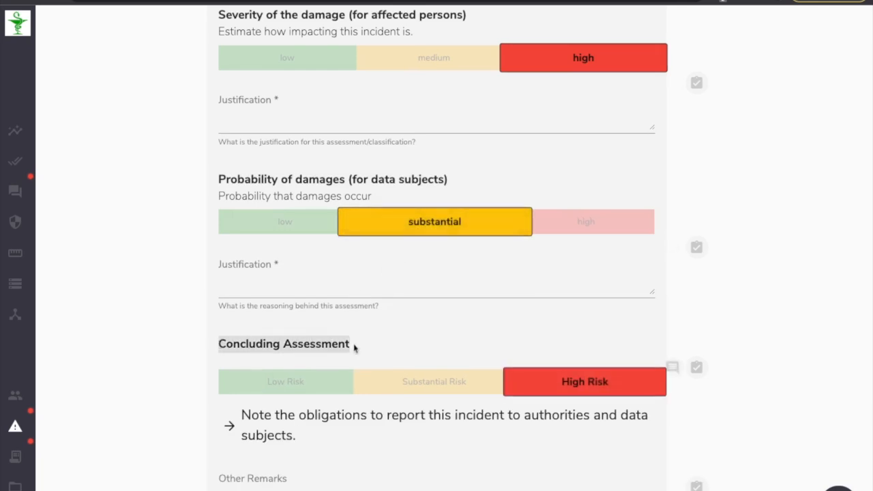
pyautogui.click(348, 345)
pyautogui.click(292, 384)
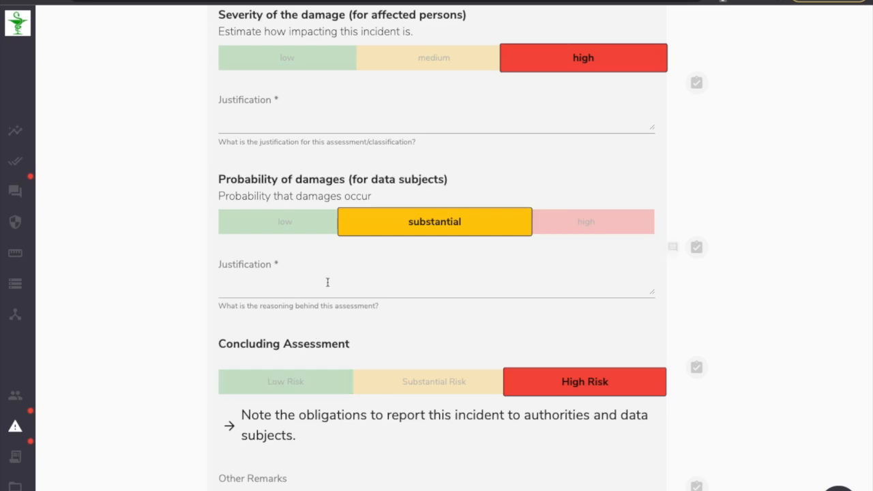
pyautogui.moveTo(219, 179); pyautogui.dragTo(447, 179)
pyautogui.click(447, 180)
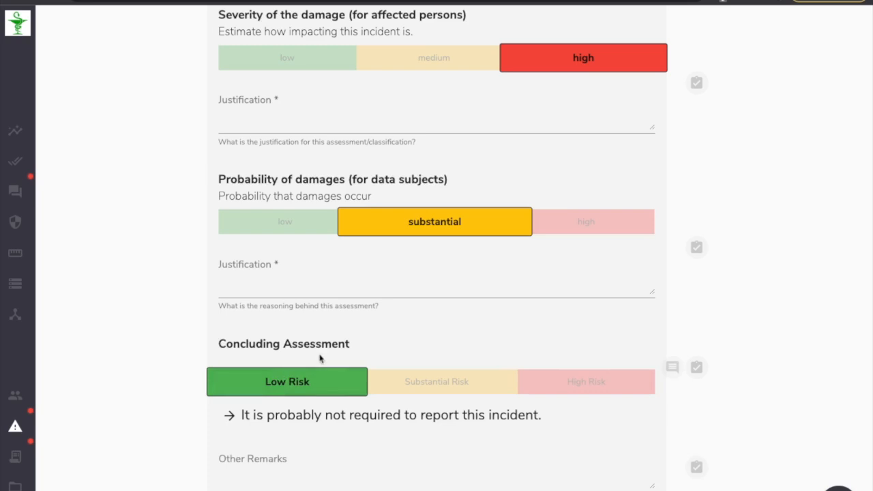
pyautogui.click(536, 379)
pyautogui.click(510, 382)
pyautogui.click(314, 388)
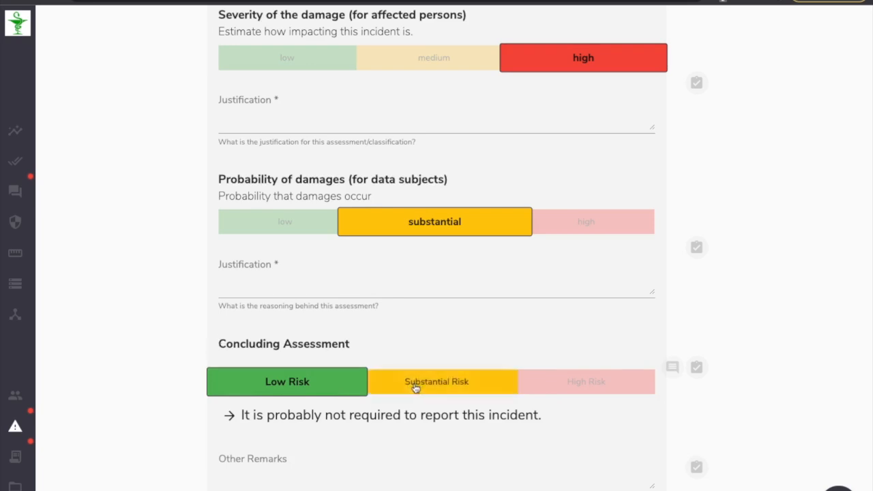
# Review the department assessment, notification and document generation sections at the end of the incident.
pyautogui.scroll(-3, 293, 349)
pyautogui.scroll(-5, 293, 351)
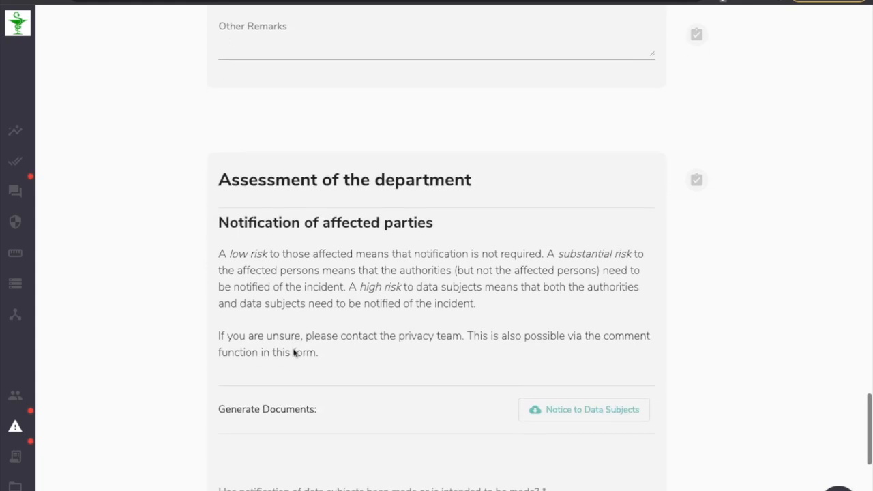
pyautogui.scroll(-3, 285, 354)
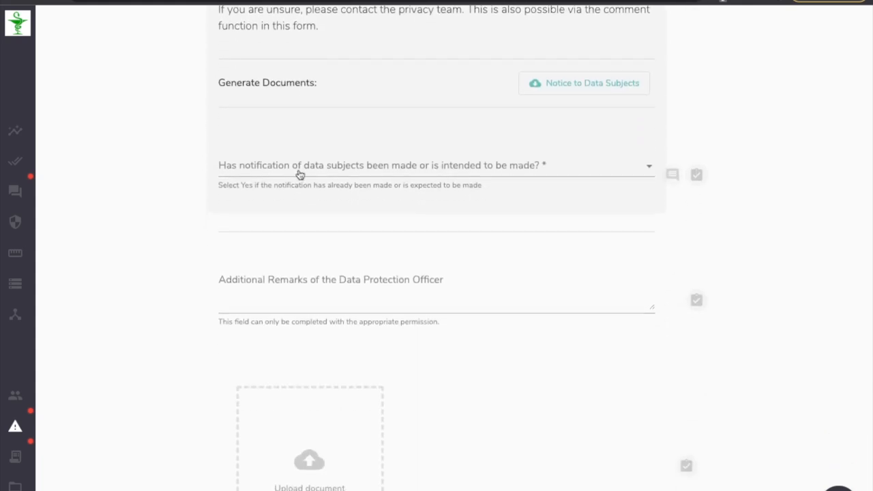
pyautogui.scroll(-2, 300, 172)
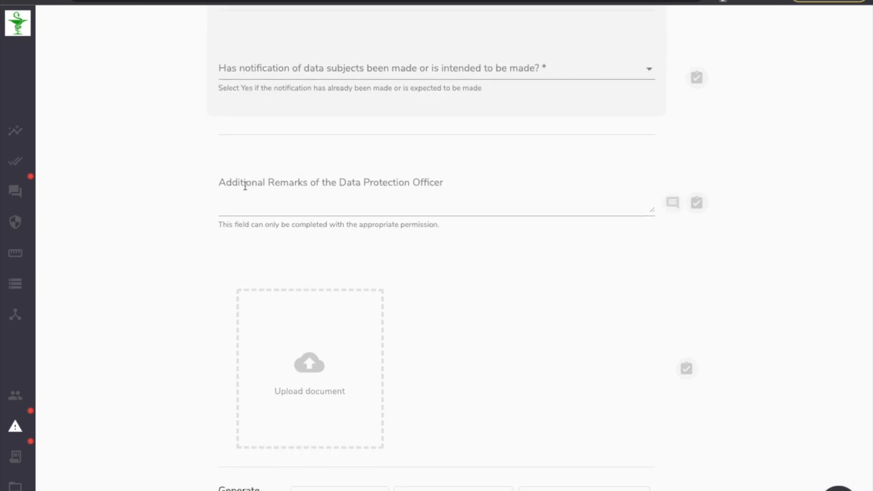
pyautogui.scroll(-2, 243, 187)
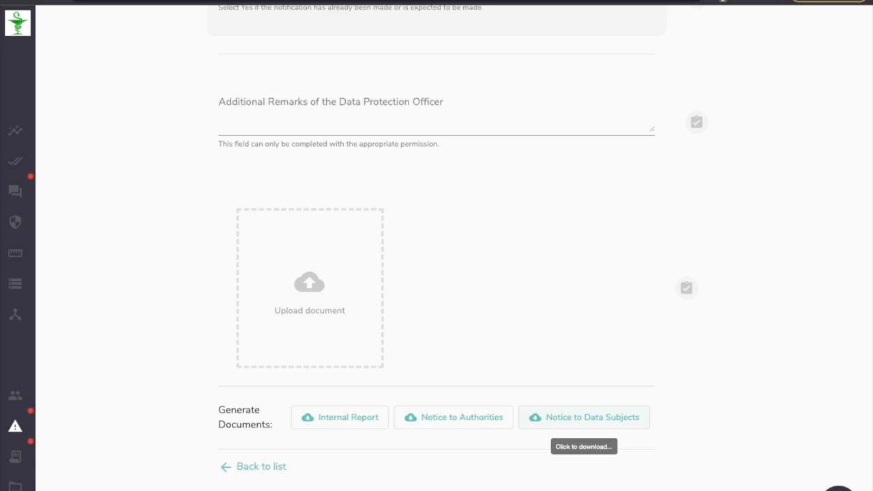
pyautogui.moveTo(82, 422)
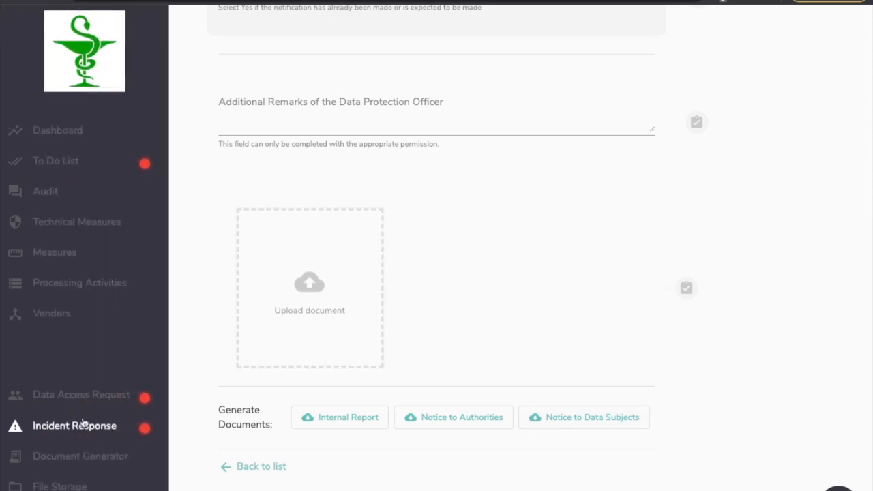